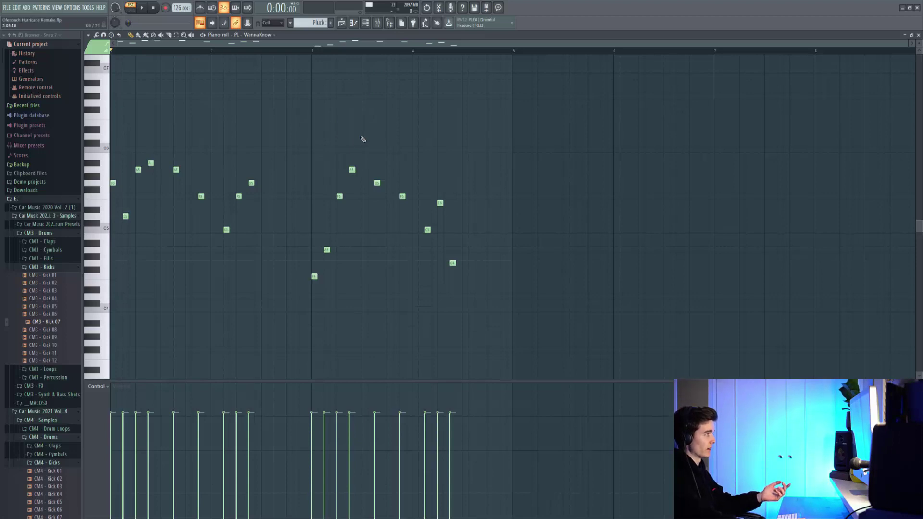
Play the Pluck pattern's melody on its own, and play it in the playlist together with the vocals.
key(space)
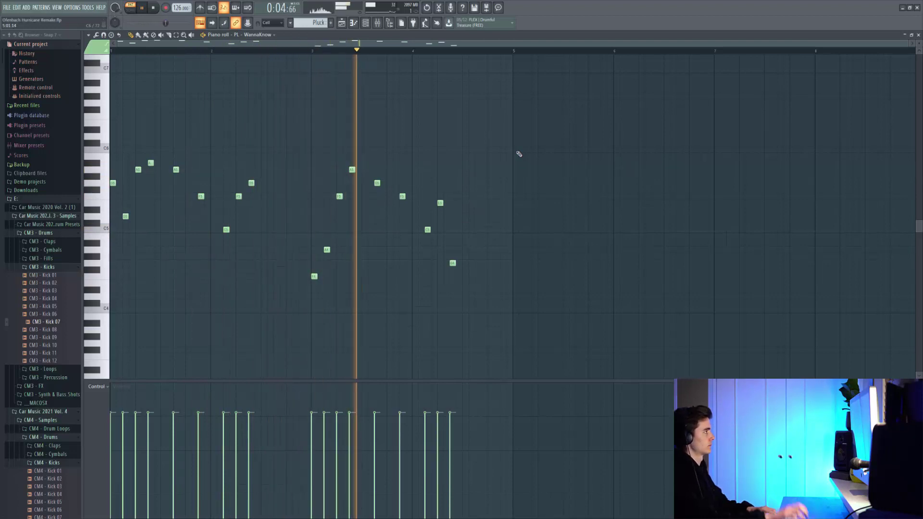
key(space)
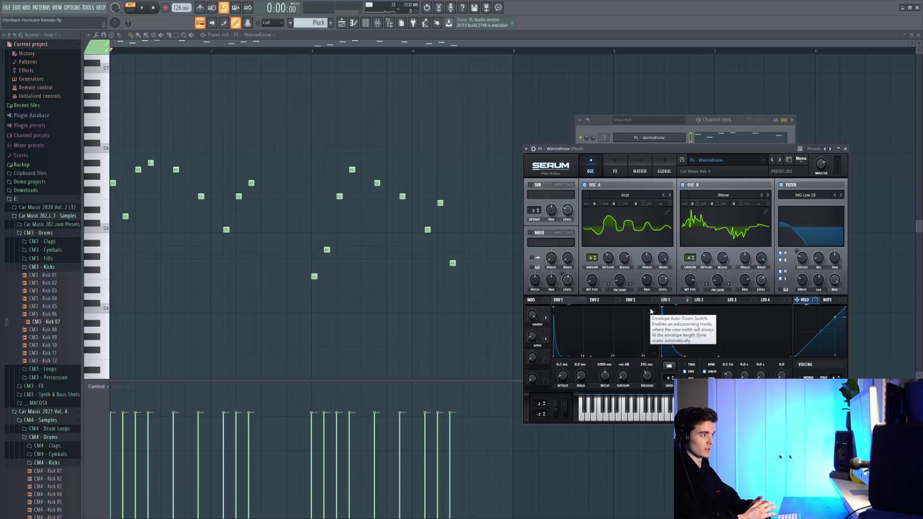
key(F5)
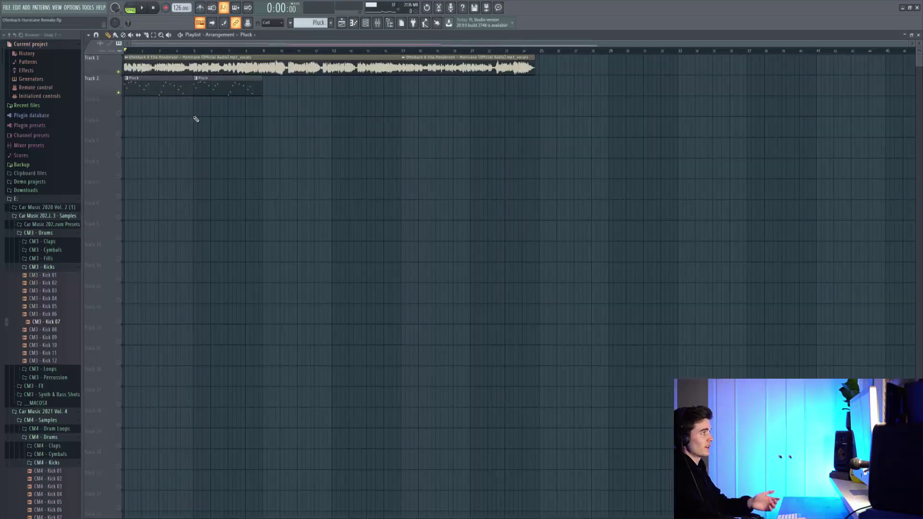
key(space)
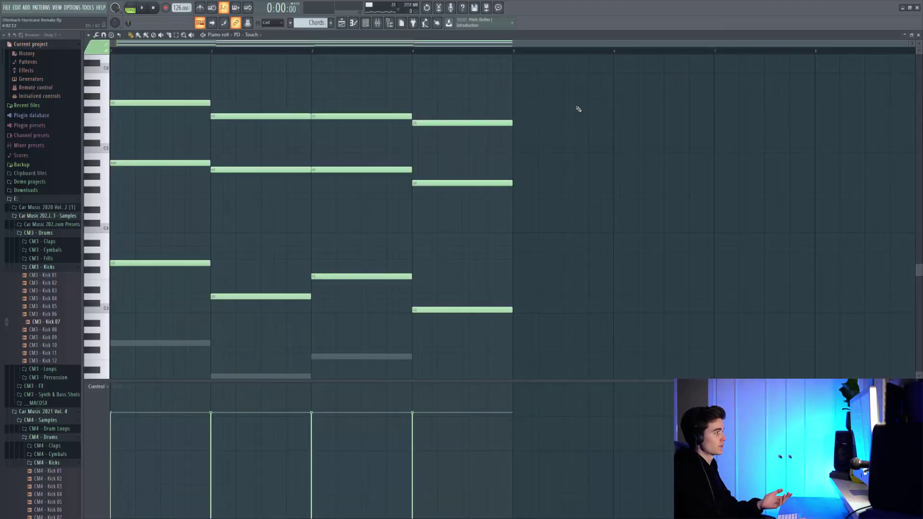
Play the Chords pattern and examine the chord notes of its SY - Bellpadlayer channel.
key(space)
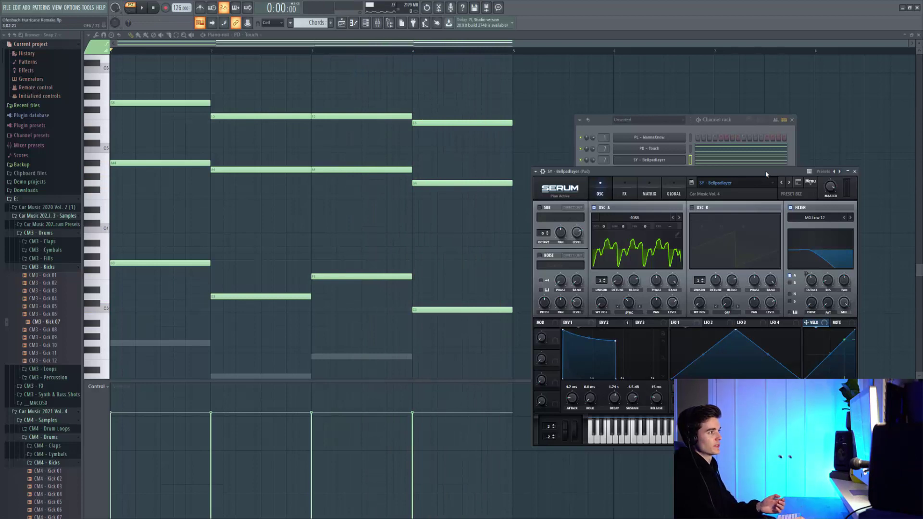
click(725, 162)
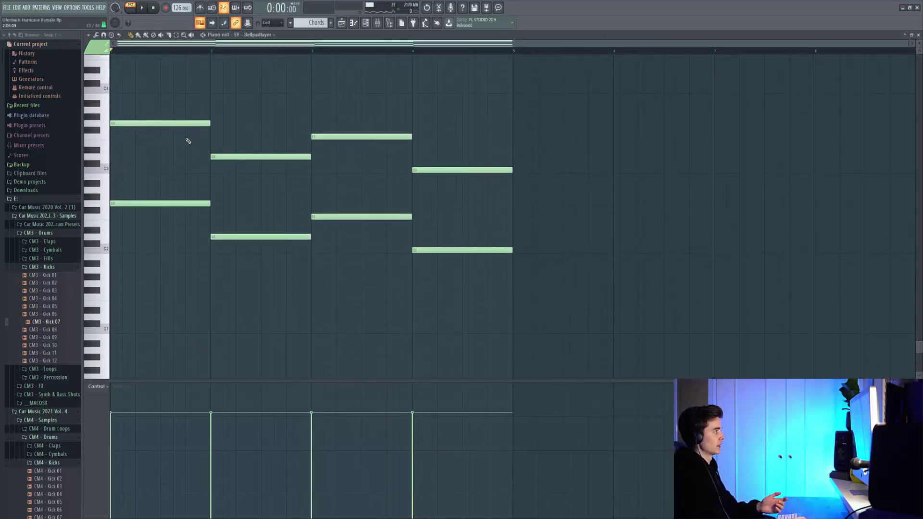
scroll(254, 197, up, 5)
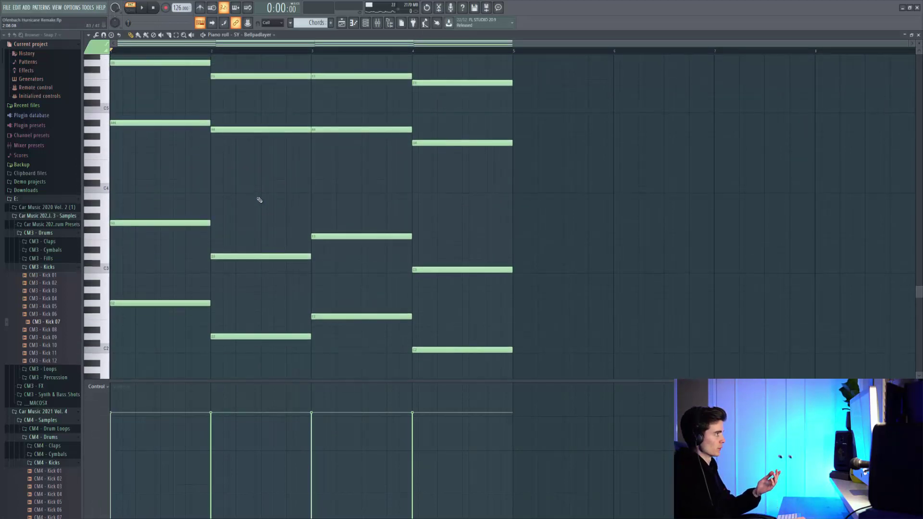
scroll(559, 154, up, 1)
key(space)
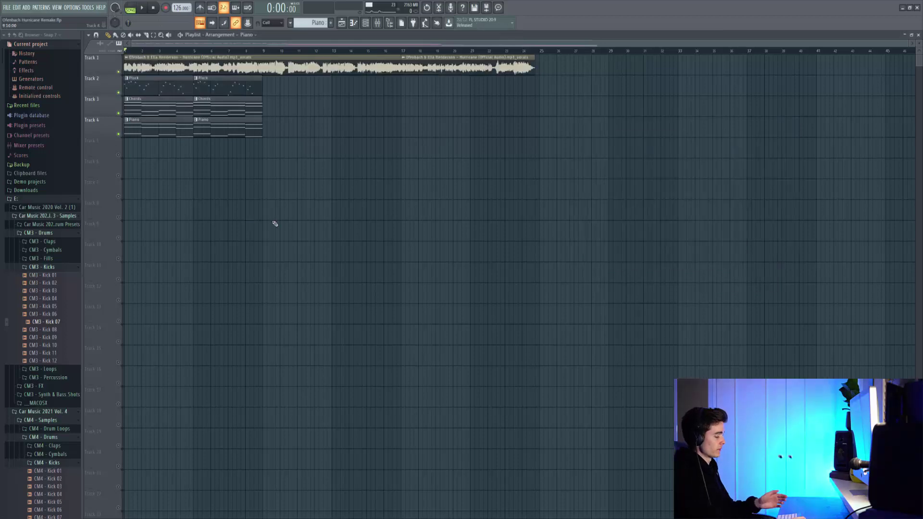
Play the arrangement with the Piano pattern on track 4, including its filter cutoff automation.
key(space)
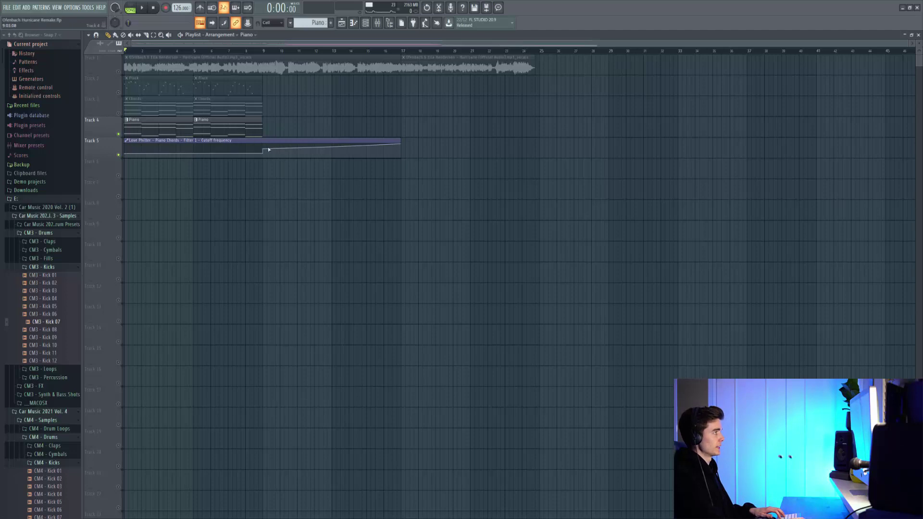
key(space)
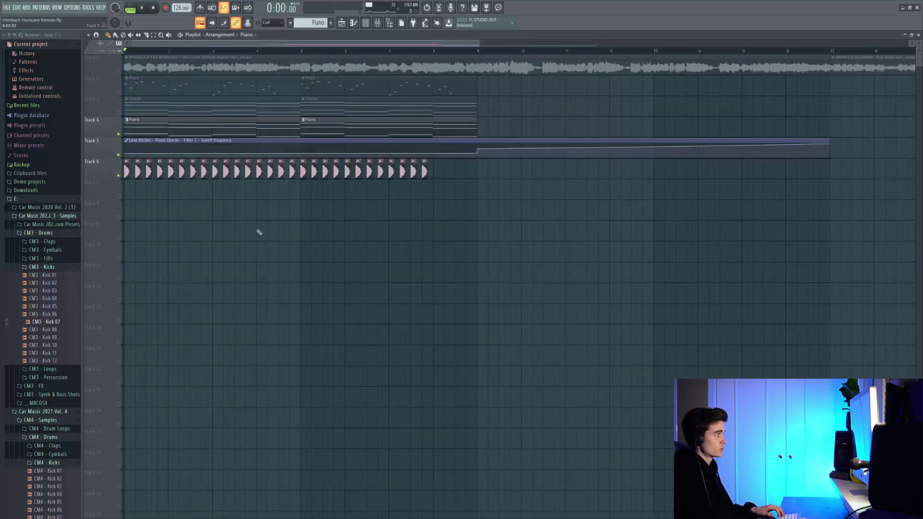
Mute the piano on track 4 and play back the kicks on track 6.
click(118, 134)
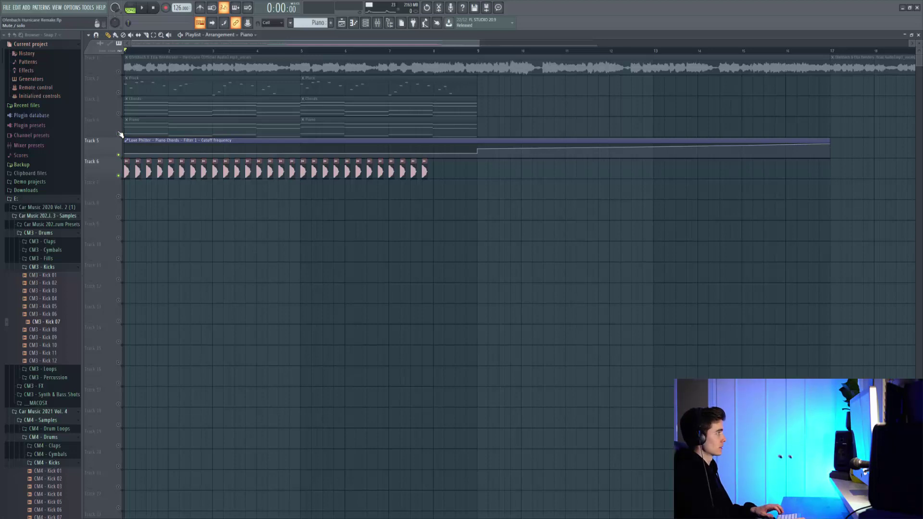
key(space)
scroll(122, 162, up, 3)
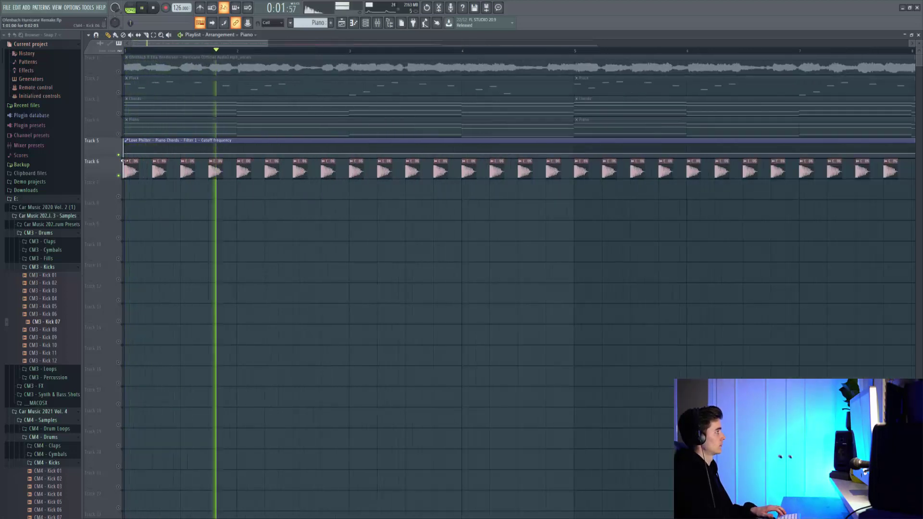
scroll(123, 162, up, 3)
key(space)
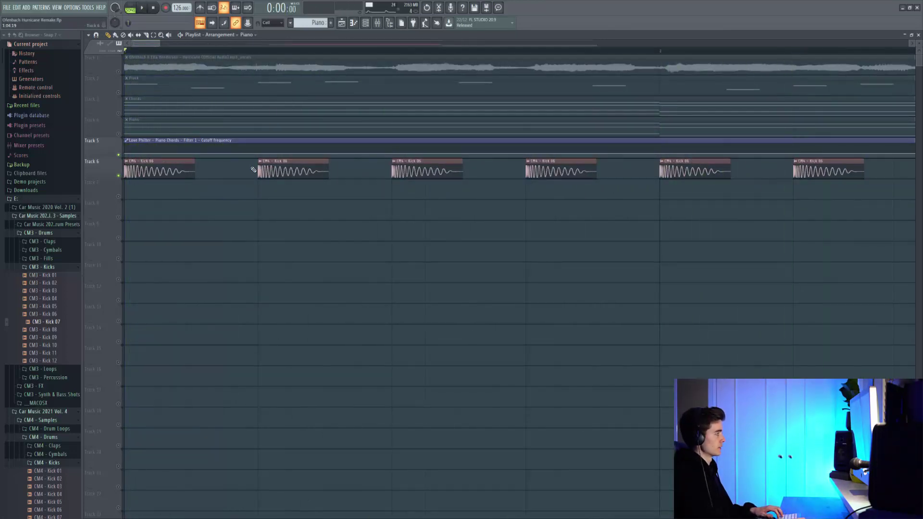
Examine how the Clap 11 clips sit against the kicks, and play the drums with the claps and hi-hats.
scroll(253, 169, down, 3)
scroll(200, 183, up, 5)
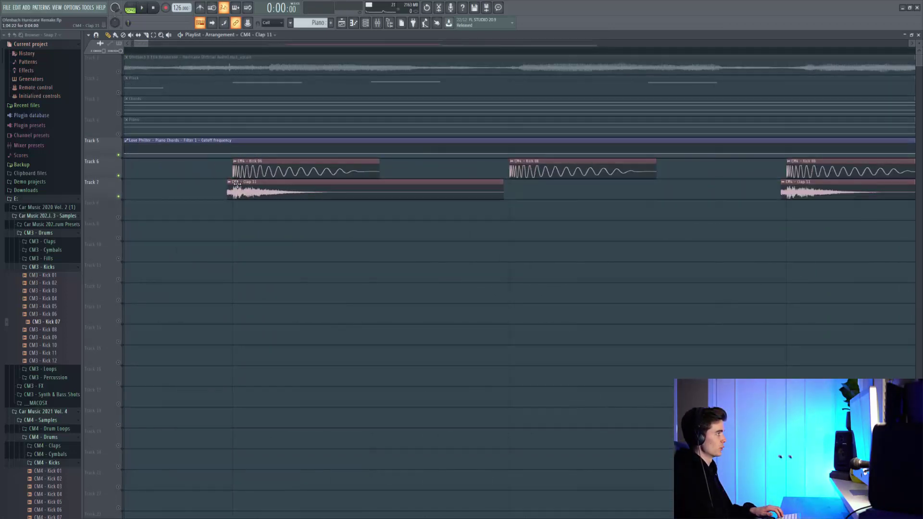
scroll(246, 183, down, 3)
scroll(246, 183, down, 3)
key(space)
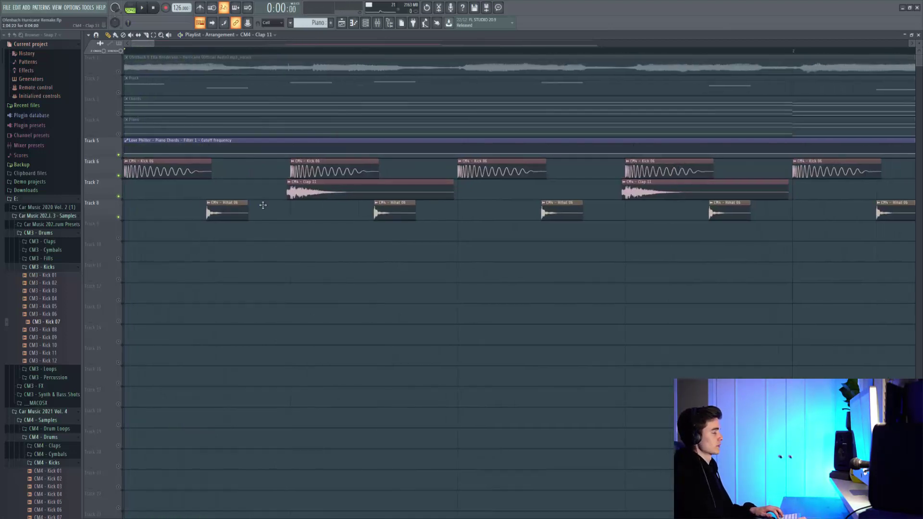
key(space)
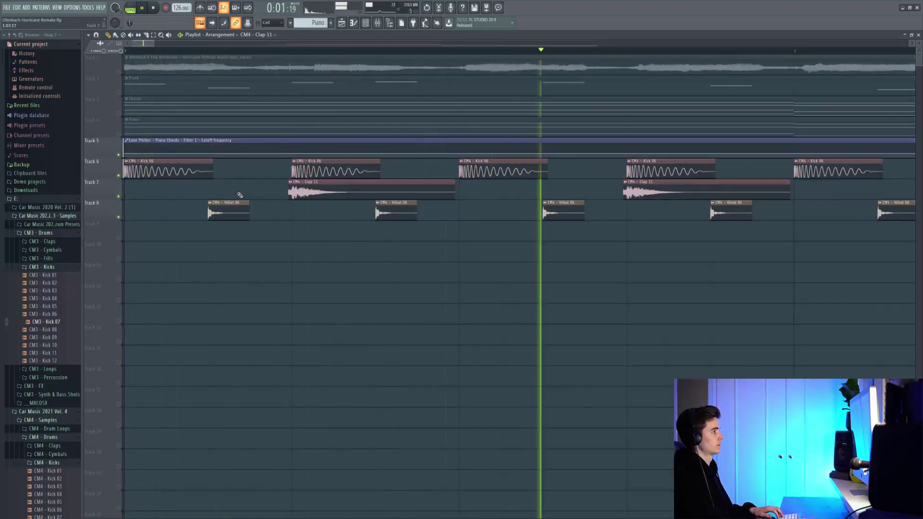
key(space)
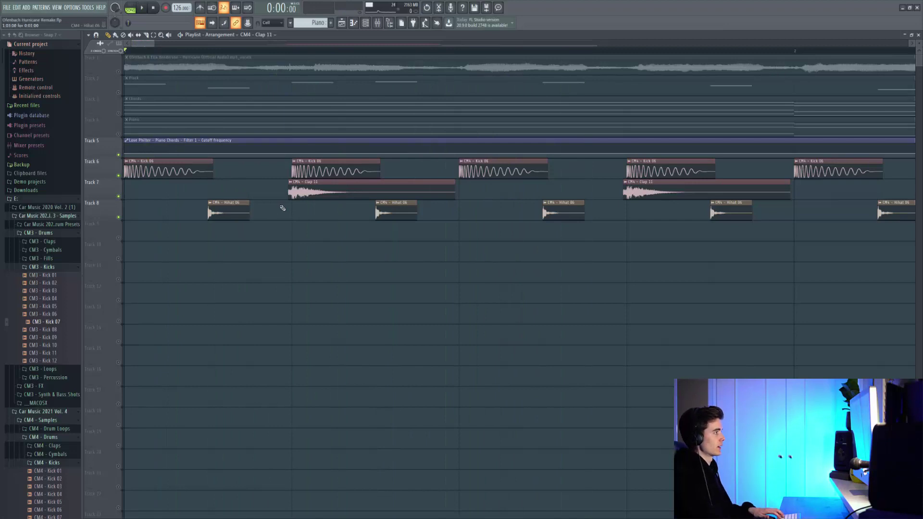
Examine the placement of the extra Hihat 12 clip on track 9 and play the drum groove.
scroll(367, 249, down, 3)
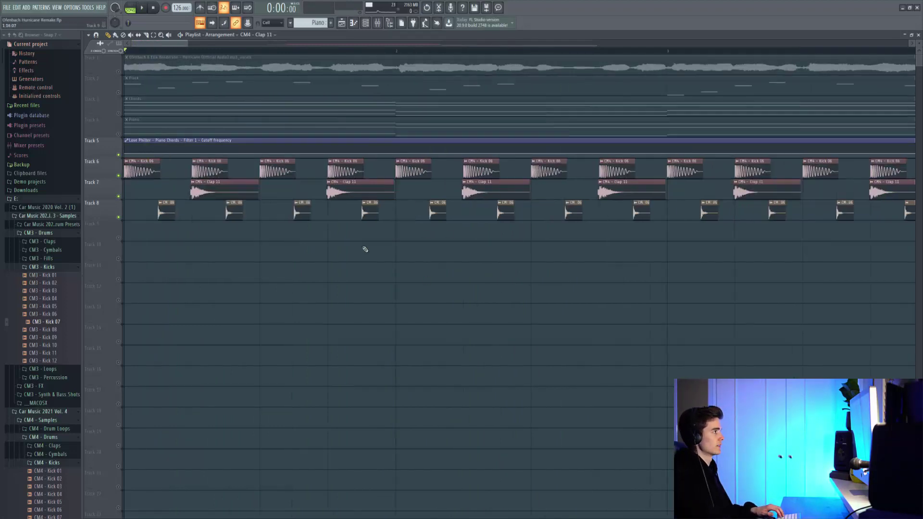
click(327, 232)
scroll(368, 222, up, 3)
scroll(370, 229, down, 4)
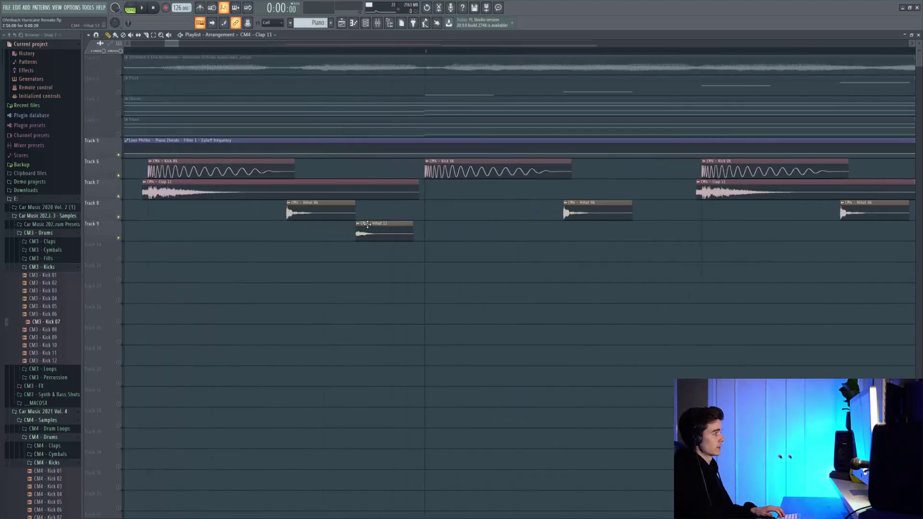
key(space)
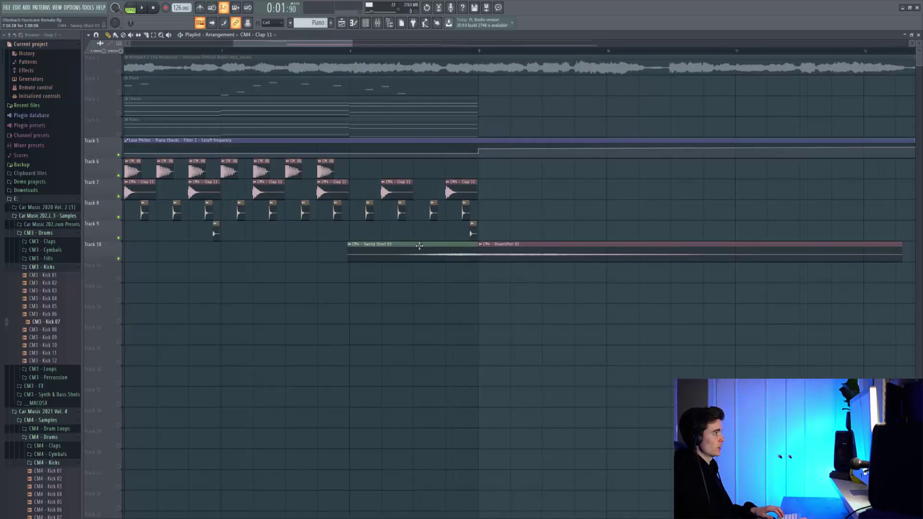
Play the transition from bar 8 to hear the Sweep Short and Downlifter effects on track 10.
scroll(441, 246, up, 2)
click(317, 50)
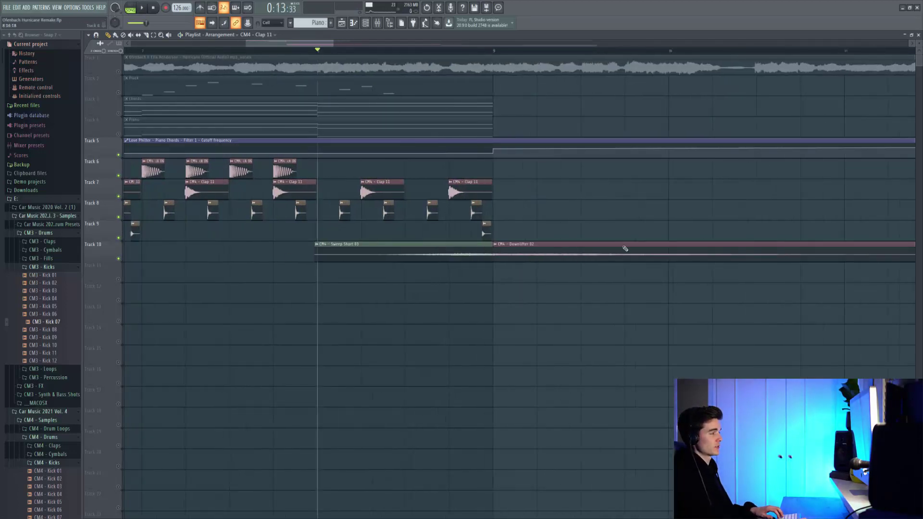
key(space)
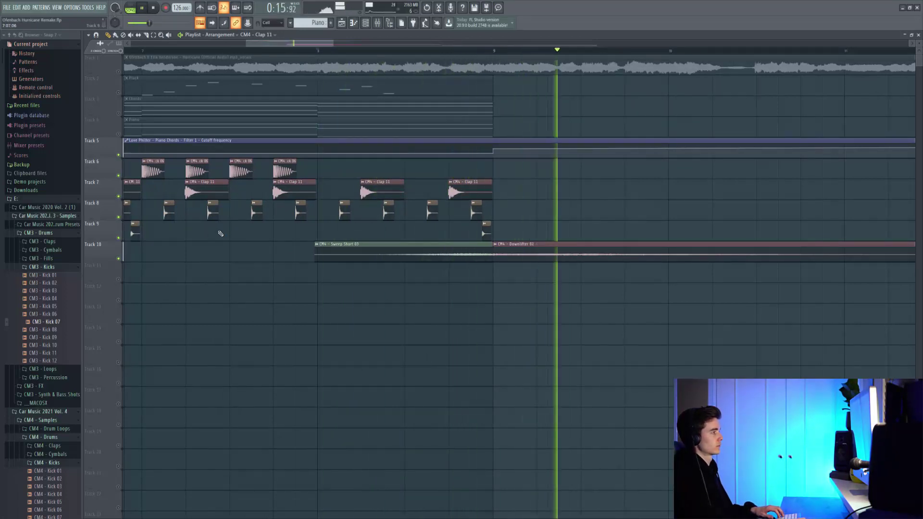
scroll(339, 236, down, 2)
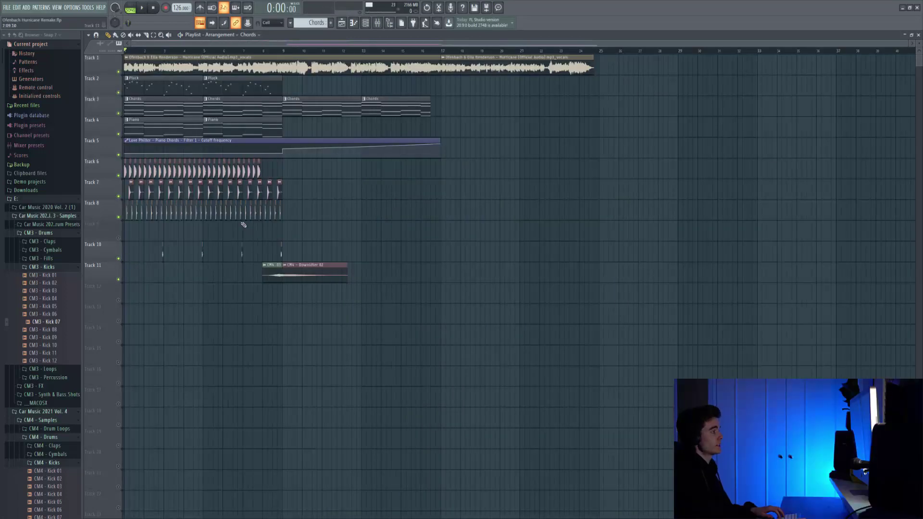
Play the full arrangement from bar 9, where the second pair of Chords clips begins.
click(287, 51)
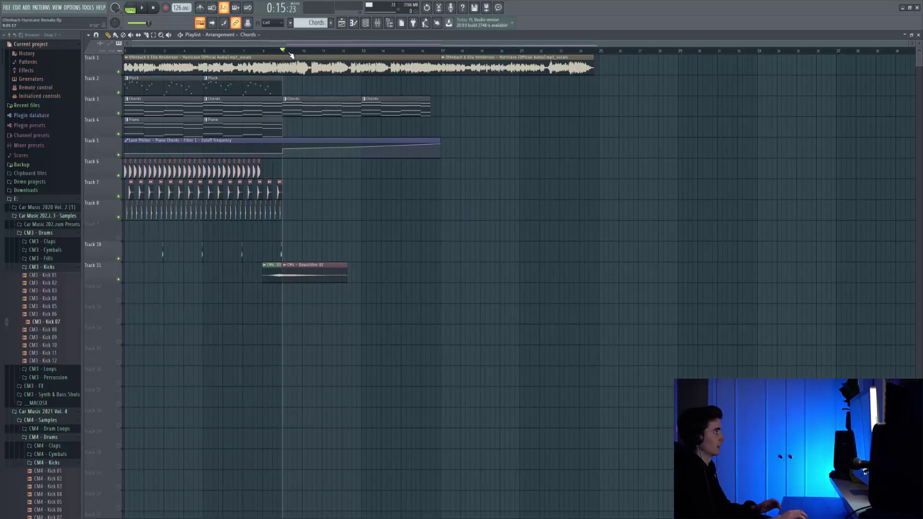
key(space)
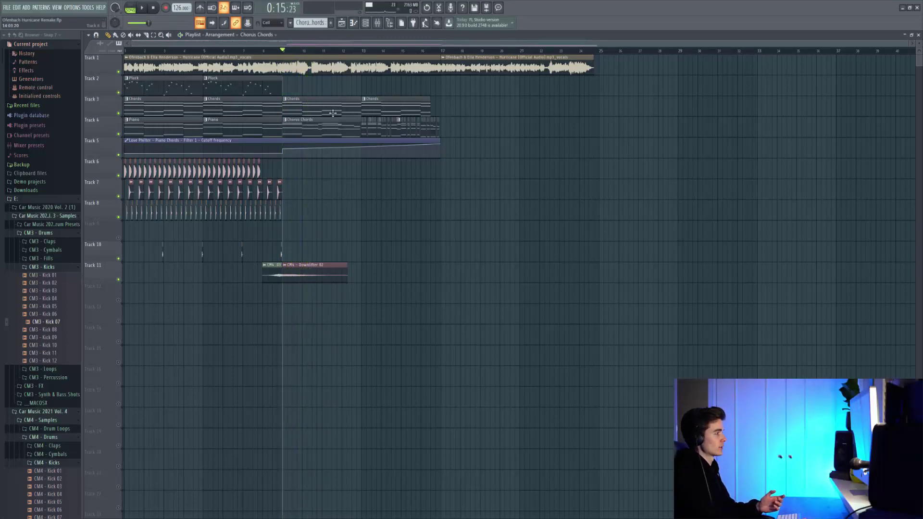
Open the notes of the Chorus Chords pattern and play it in pattern mode, returning to song mode.
key(F7)
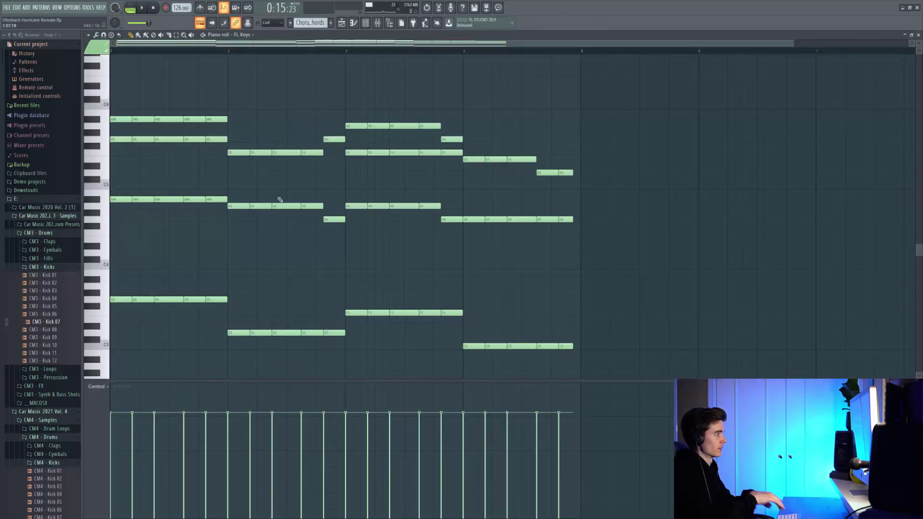
key(l)
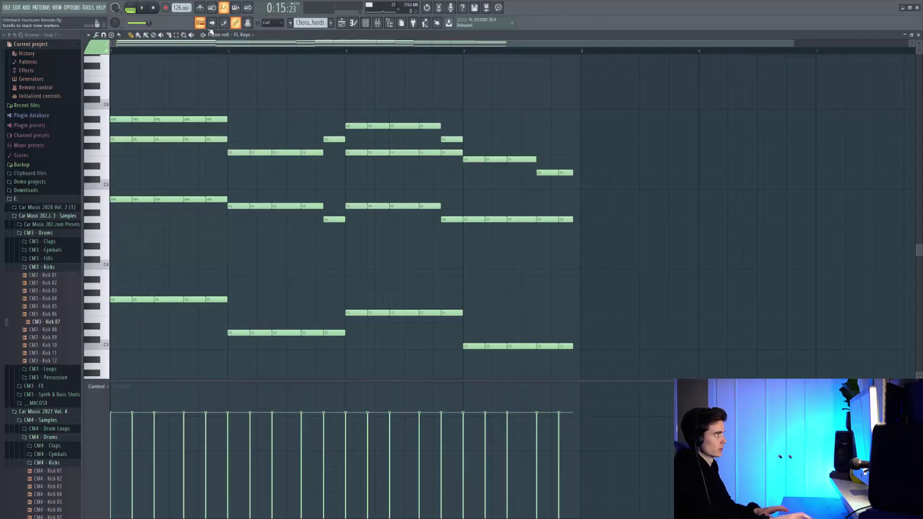
key(space)
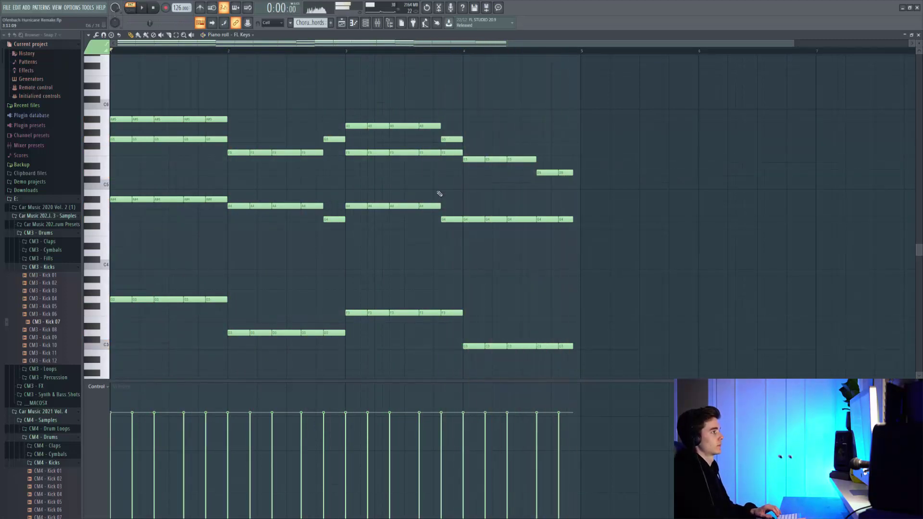
key(l)
Examine the chopped Chorus Chords clips from bar 13 on track 4 of the playlist and play them.
key(F5)
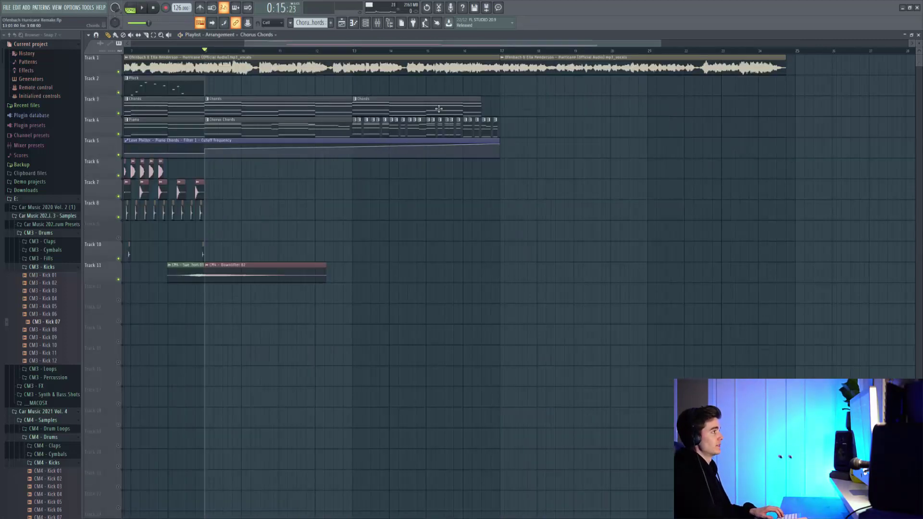
scroll(432, 97, up, 6)
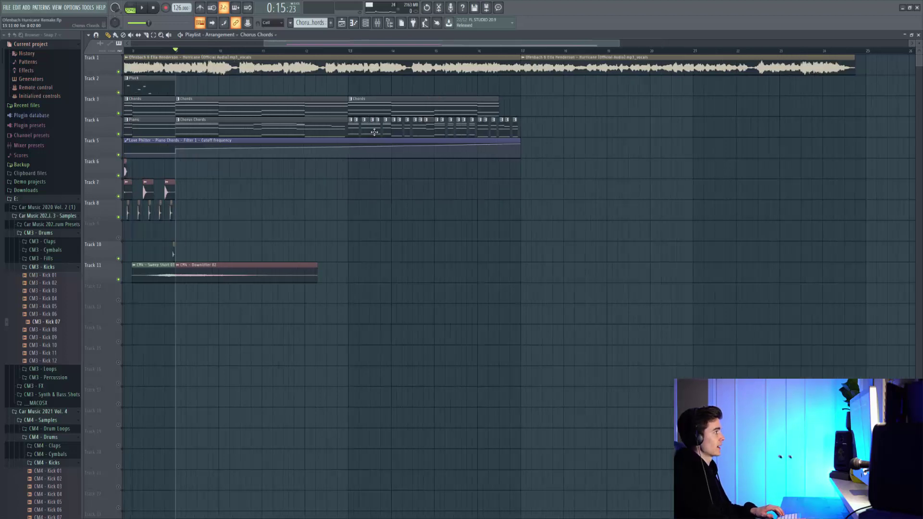
scroll(332, 129, up, 2)
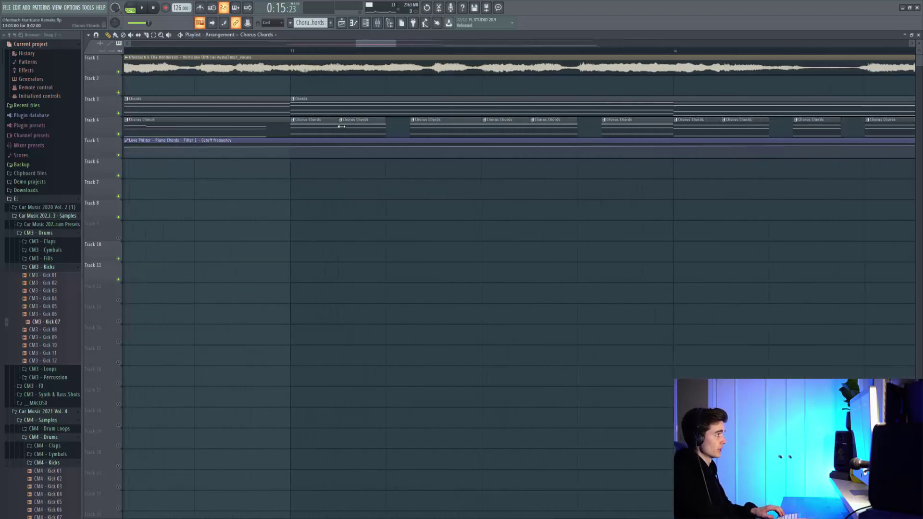
scroll(350, 120, down, 8)
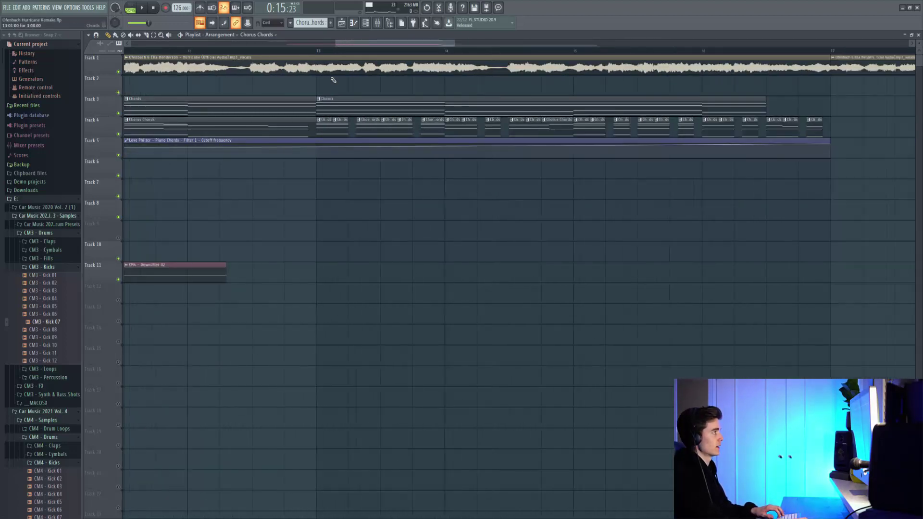
key(space)
click(461, 50)
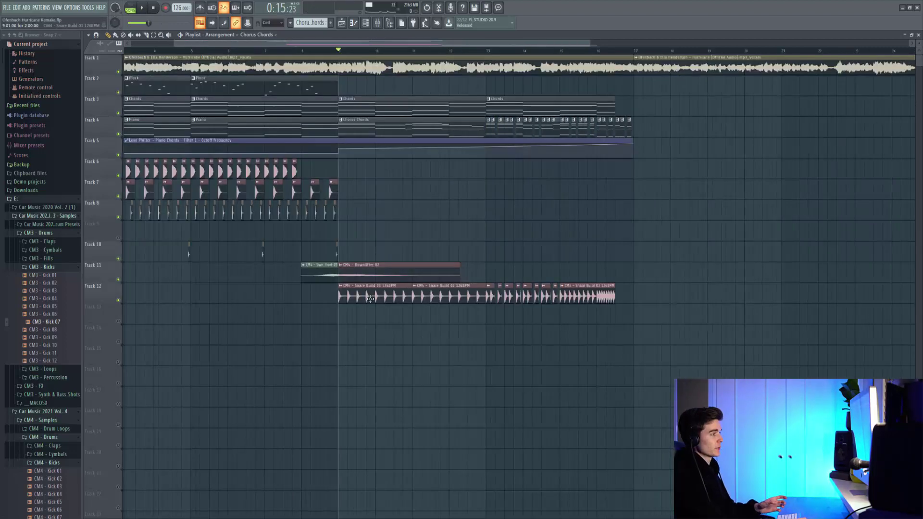
Examine the Snare Build clips on track 12 from bar 9 onward.
scroll(356, 296, up, 3)
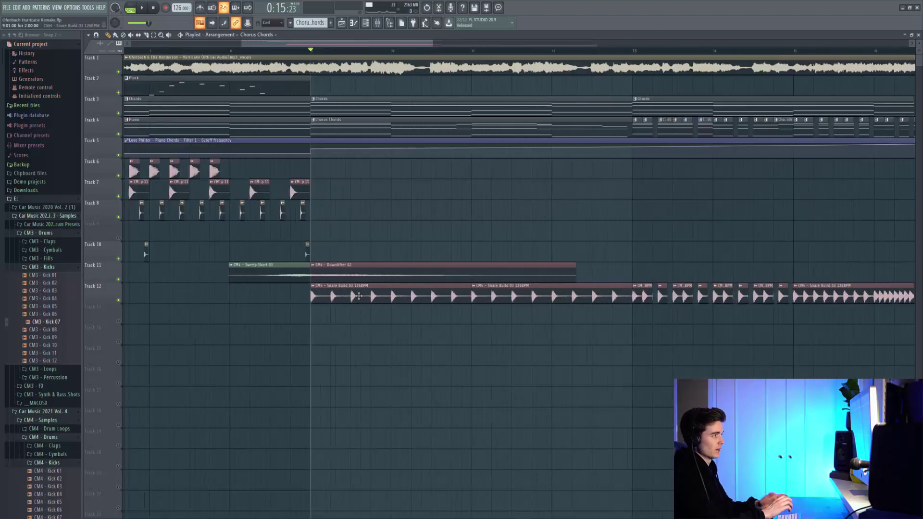
click(359, 295)
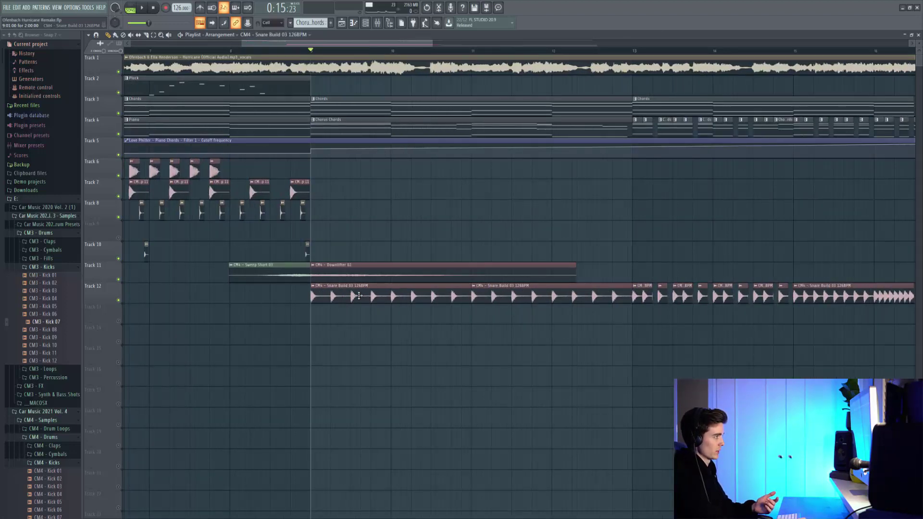
Inspect the CM4 Snare Build 03 sample's channel settings, including its miscellaneous functions, alongside its modulation and pitch automation clips.
double_click(325, 292)
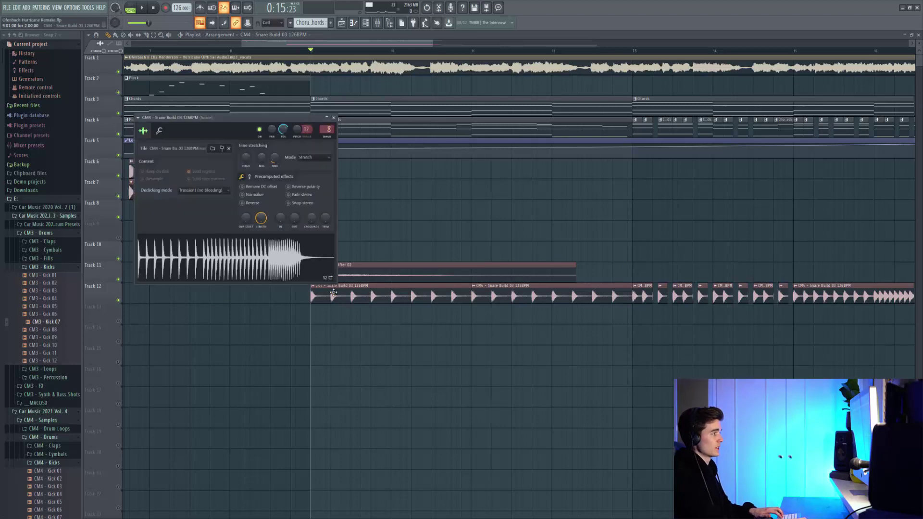
key(Escape)
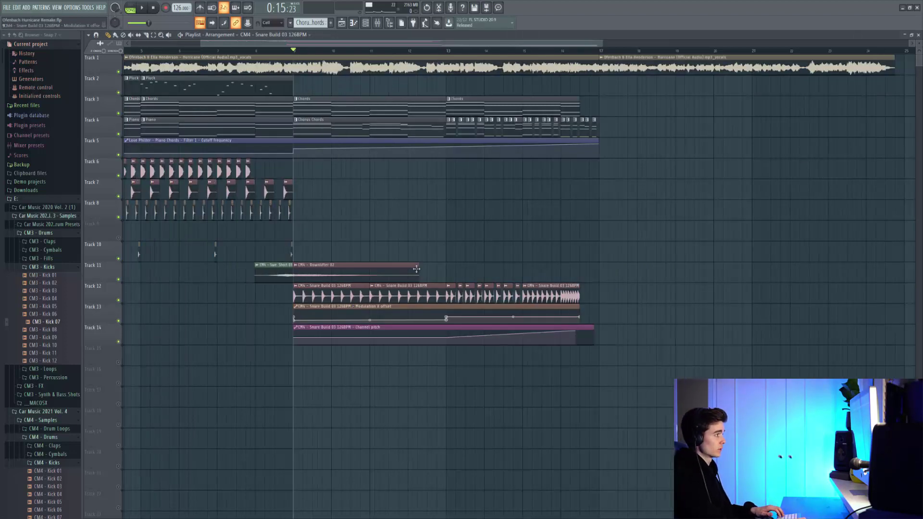
double_click(401, 290)
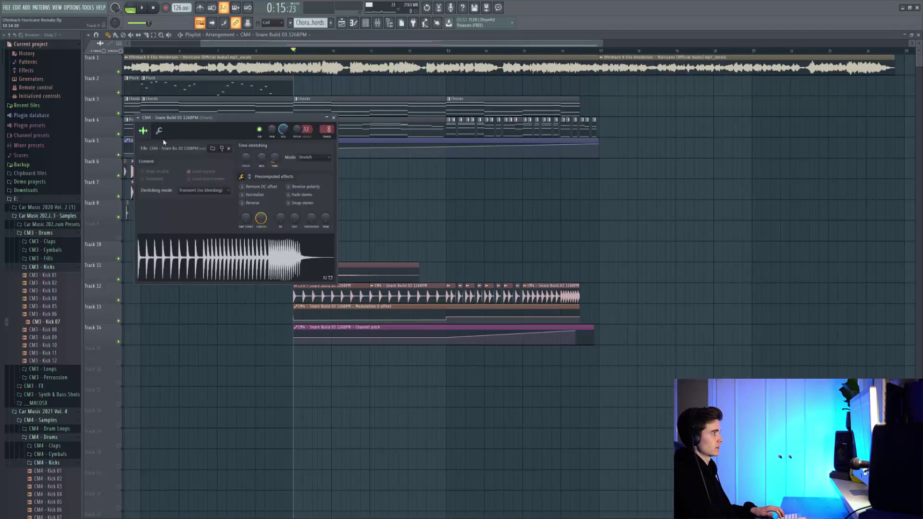
click(159, 131)
key(Escape)
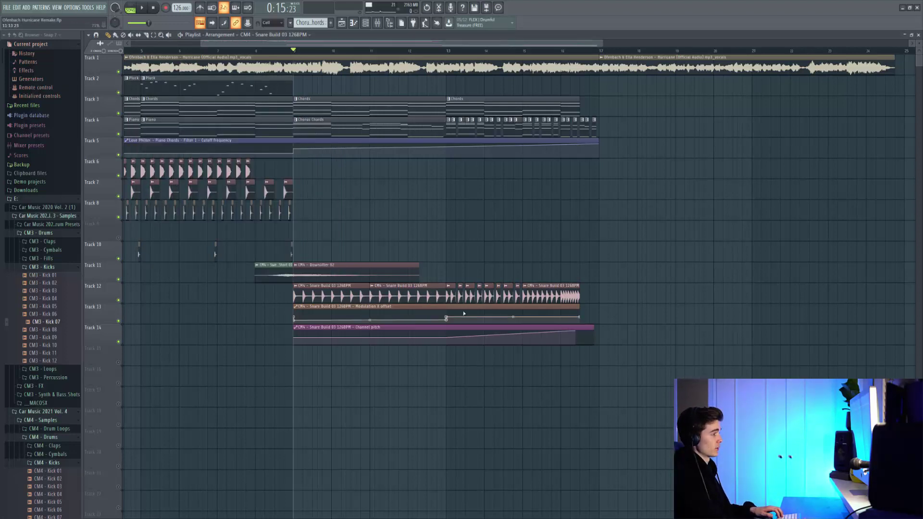
double_click(527, 290)
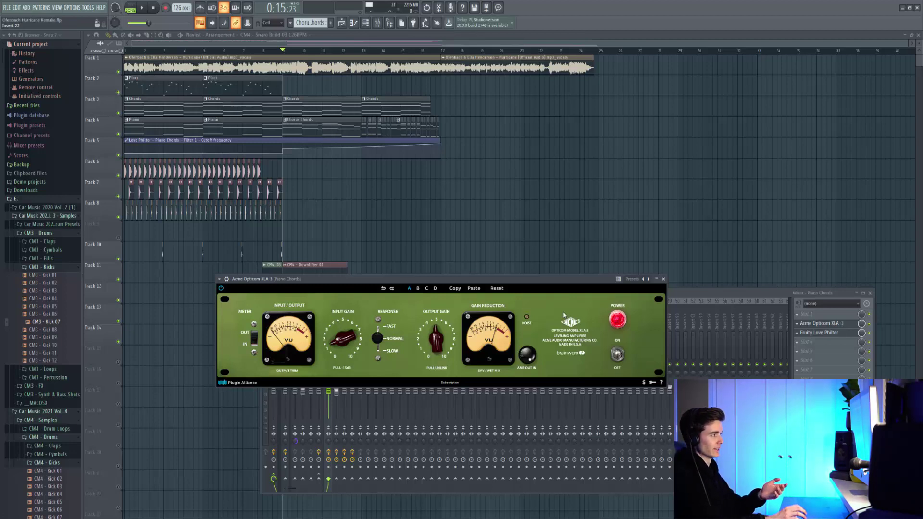
Play from bar 9 with the Acme Opticom XLA-3 compressor on Piano Chords open to check its gain reduction, and stop playback.
key(space)
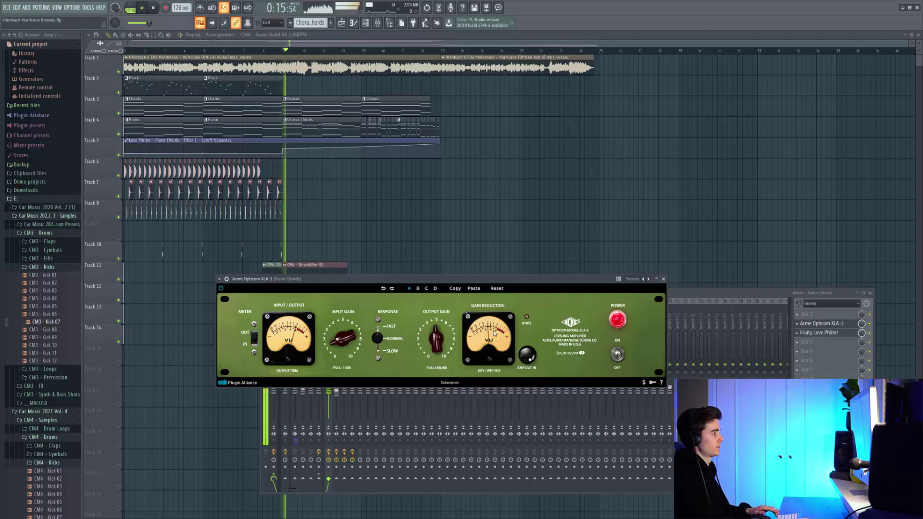
key(space)
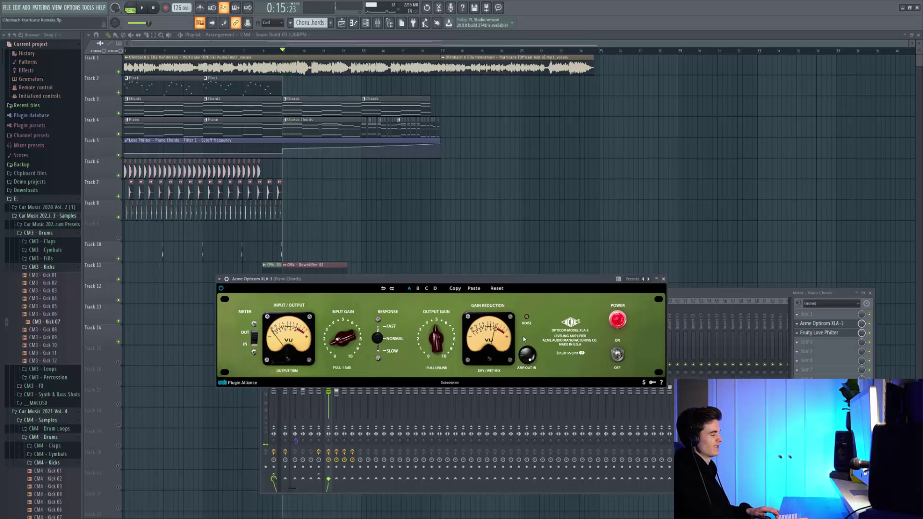
click(280, 155)
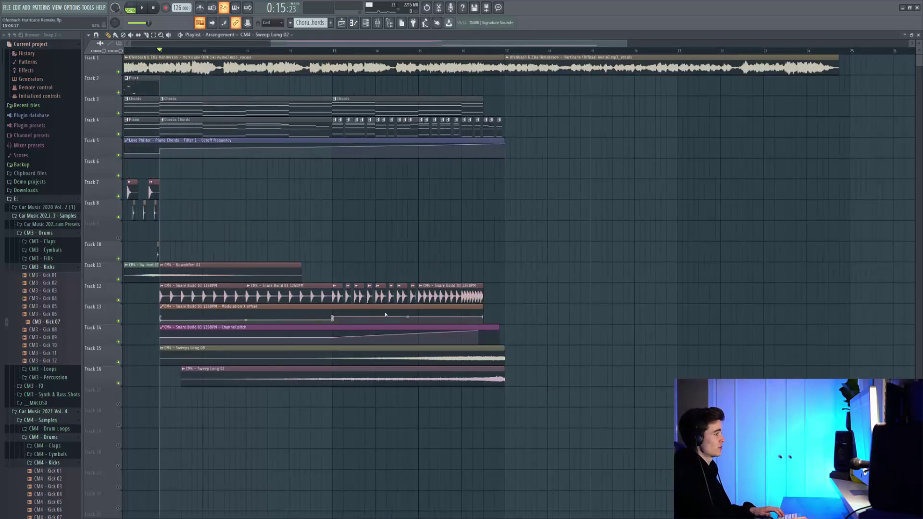
Examine the long sweep clips on tracks 15 and 16, soloing the tracks with the playhead just before bar 16.
scroll(175, 362, up, 5)
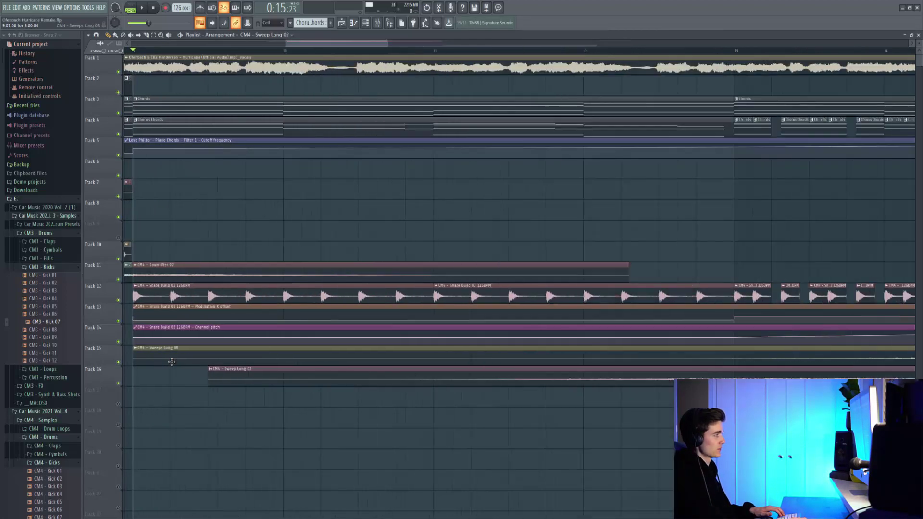
scroll(434, 356, down, 5)
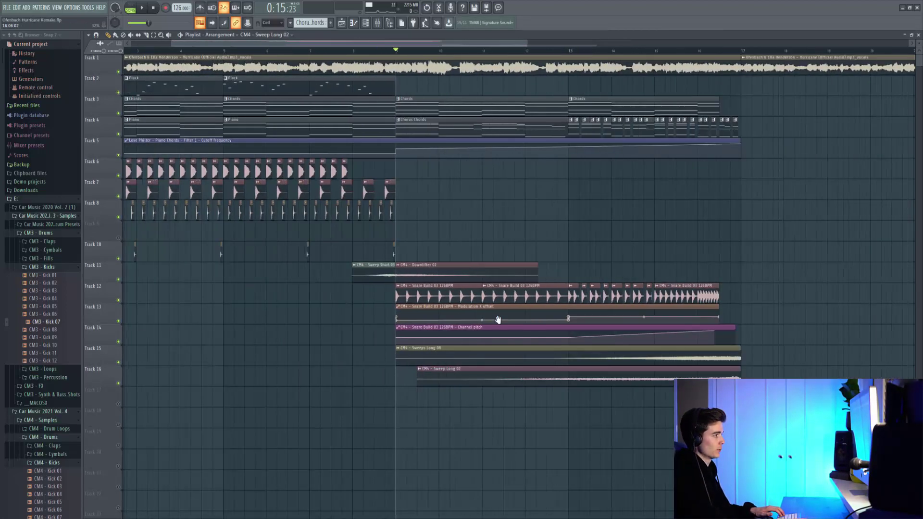
click(472, 57)
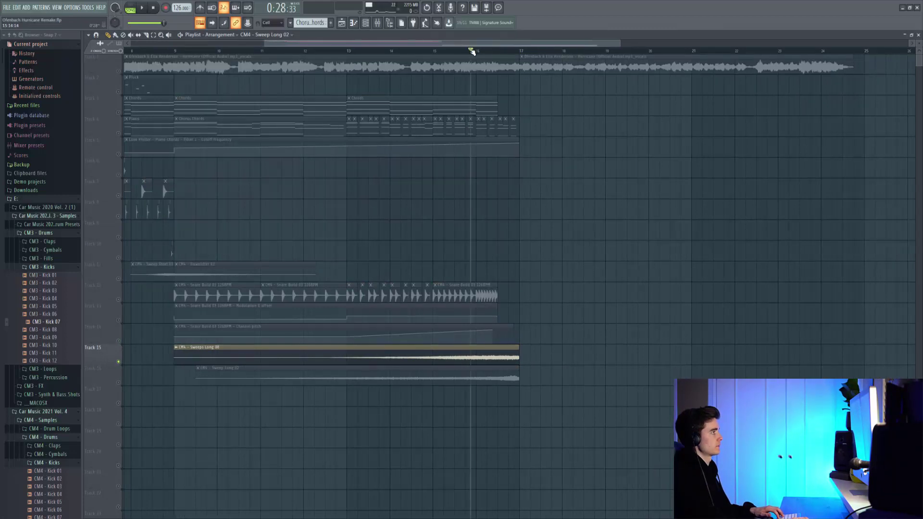
right_click(121, 380)
right_click(119, 383)
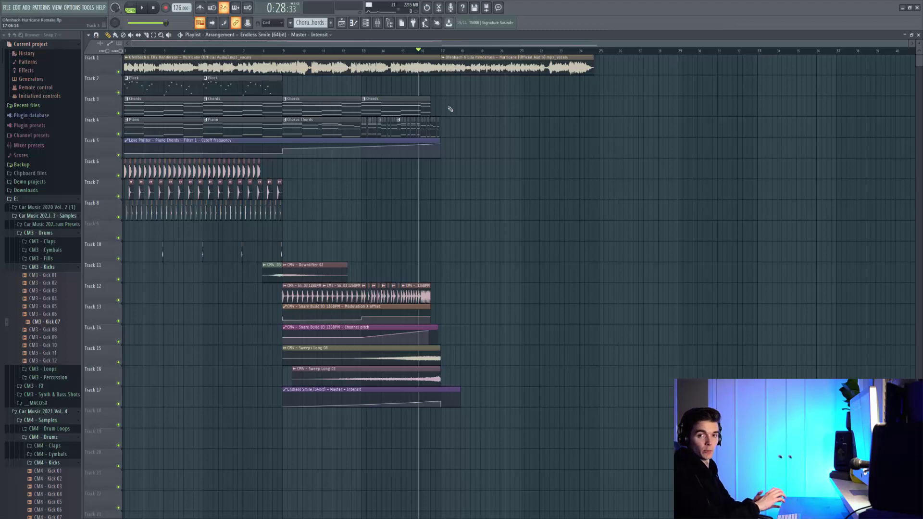
Play the full arrangement from the beginning of the song.
key(space)
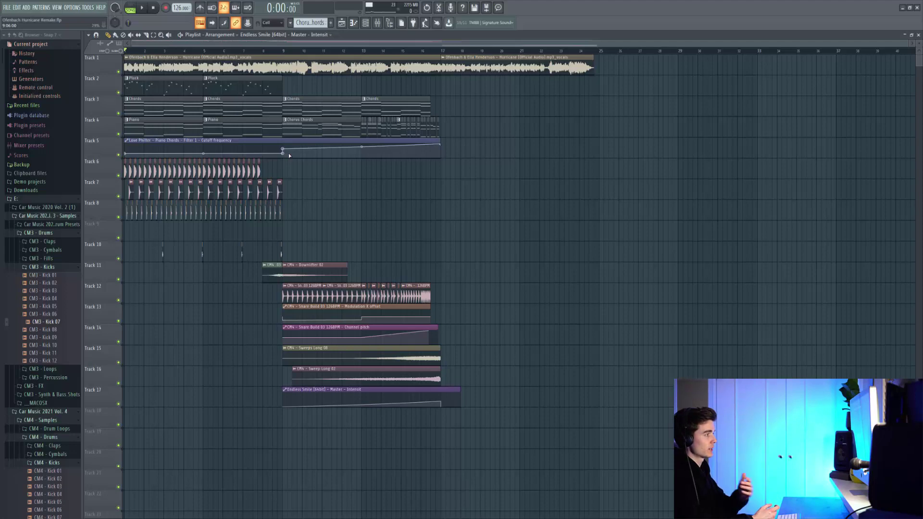
key(space)
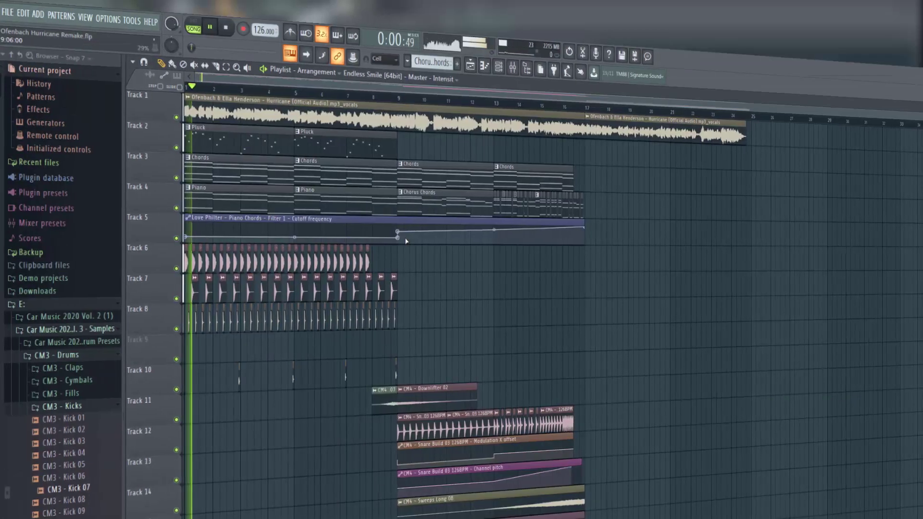